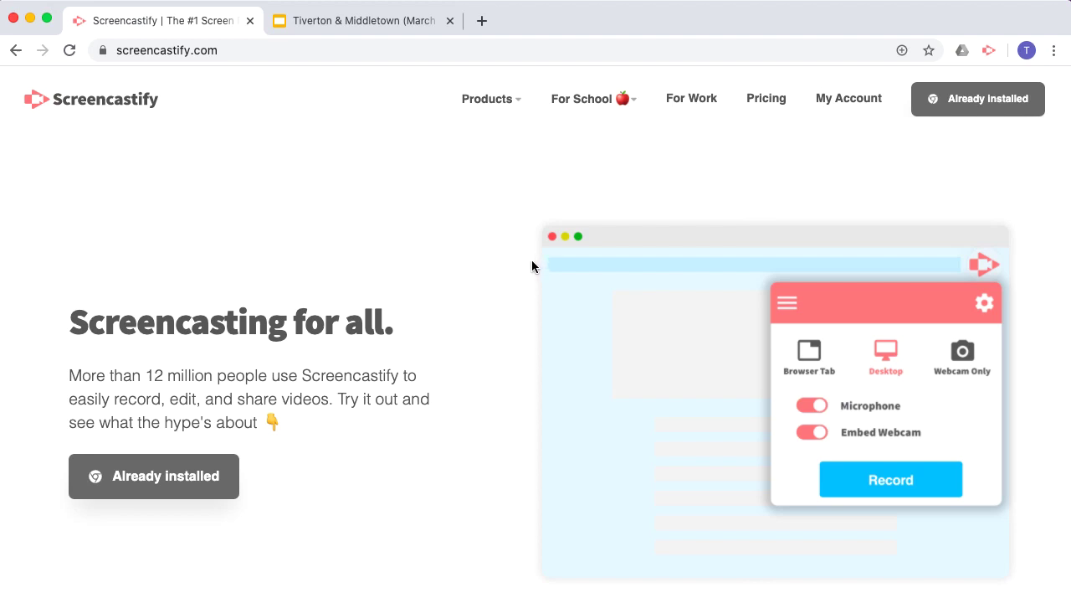
# Step: Switch to the 'Tiverton & Middletown' Google Slides presentation tab with Ctrl+Tab
pyautogui.hotkey('ctrl', 'Tab')
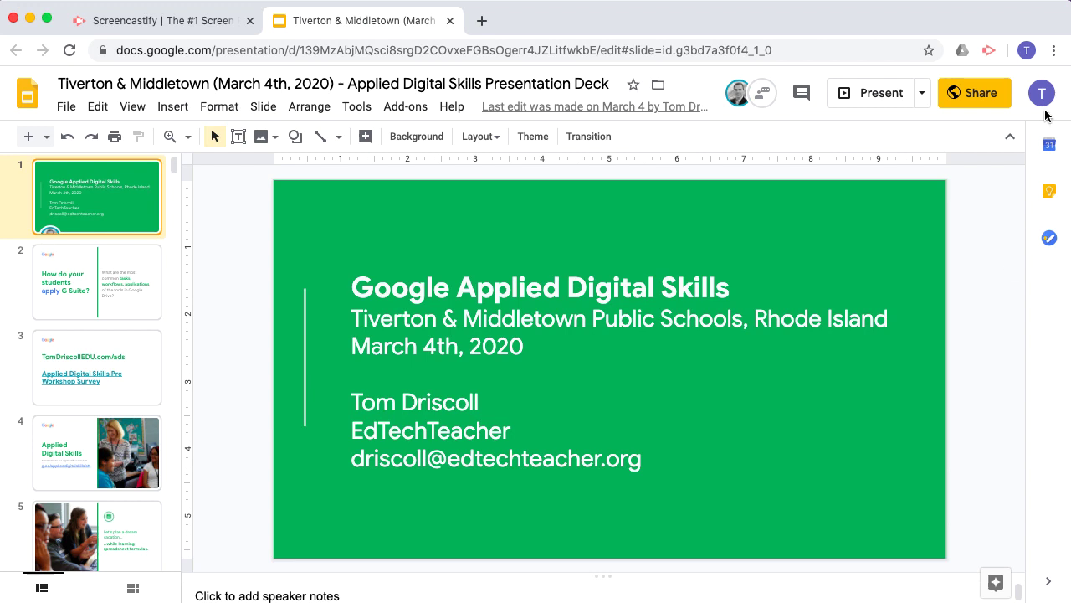
# Step: Change the Screencastify recorder's capture mode from Browser Tab to Desktop
pyautogui.click(989, 51)
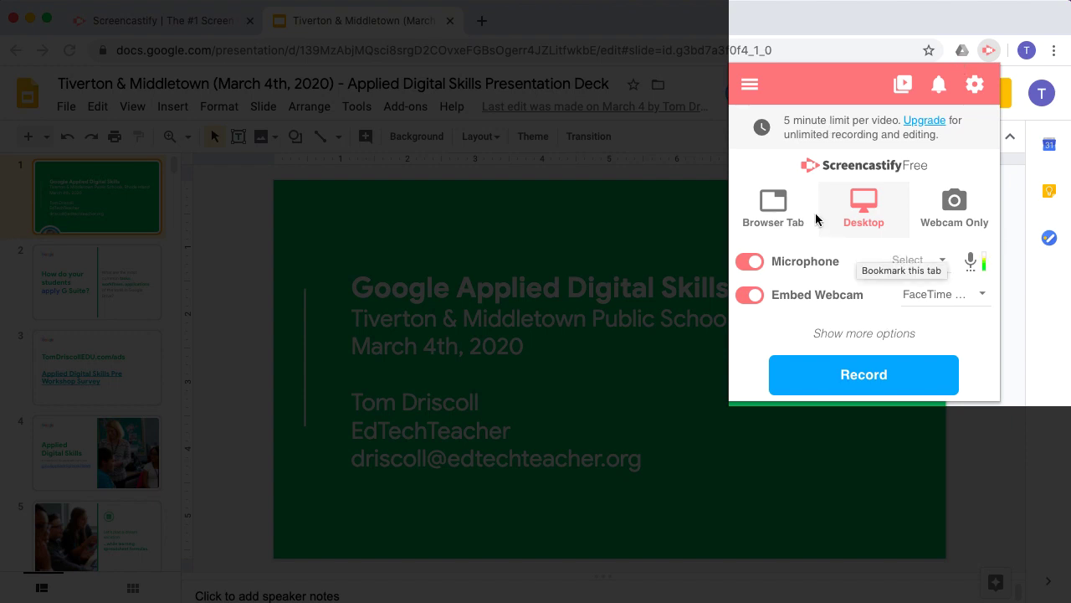
pyautogui.click(779, 216)
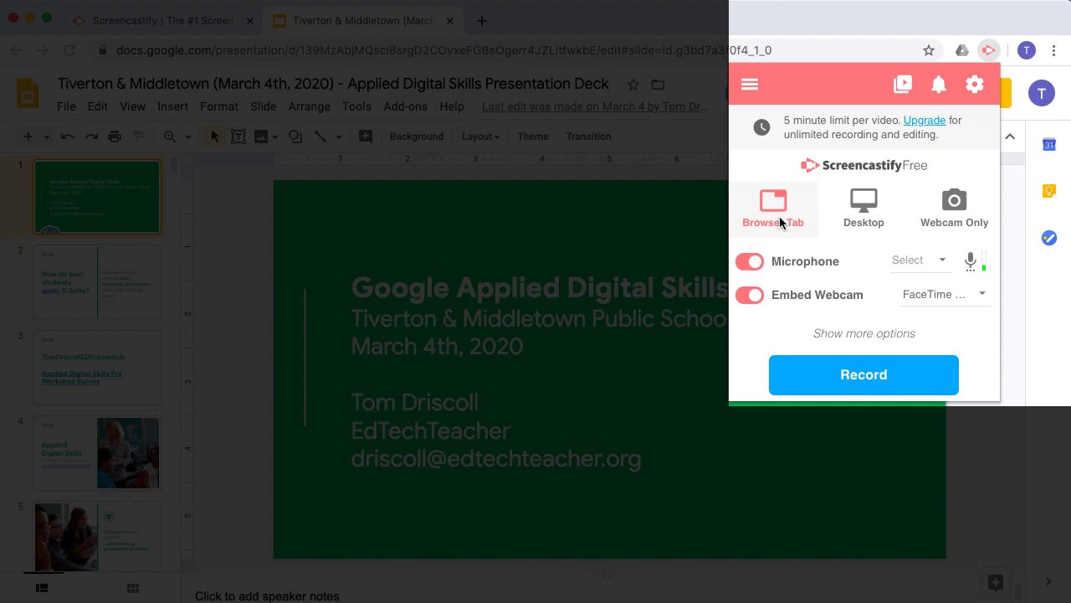
pyautogui.click(863, 214)
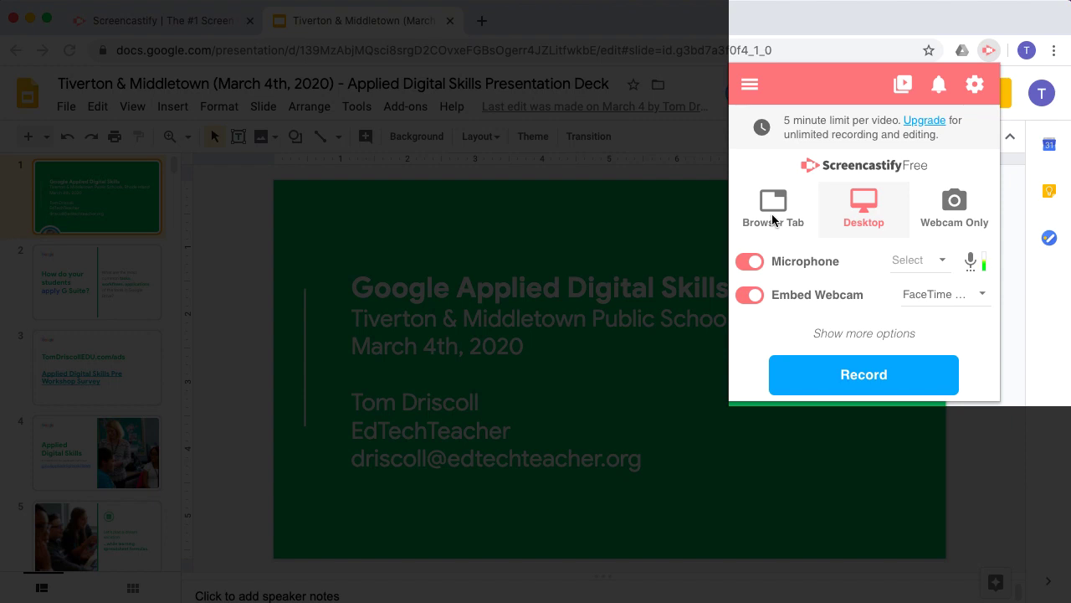
# Step: Turn the microphone on and select Yeti Nano as the audio source
pyautogui.click(768, 261)
pyautogui.click(767, 261)
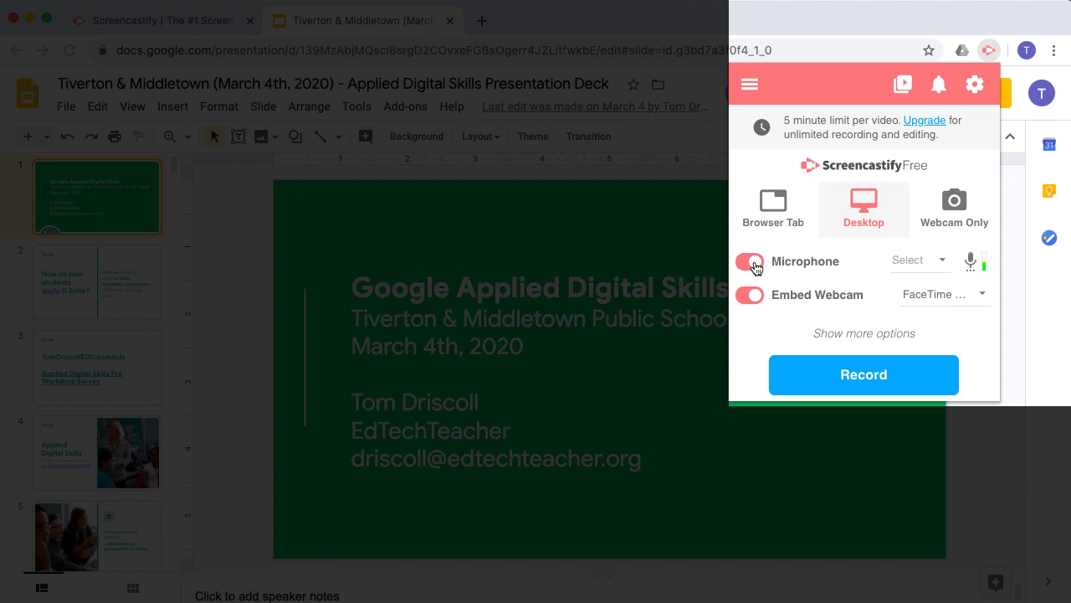
pyautogui.click(931, 263)
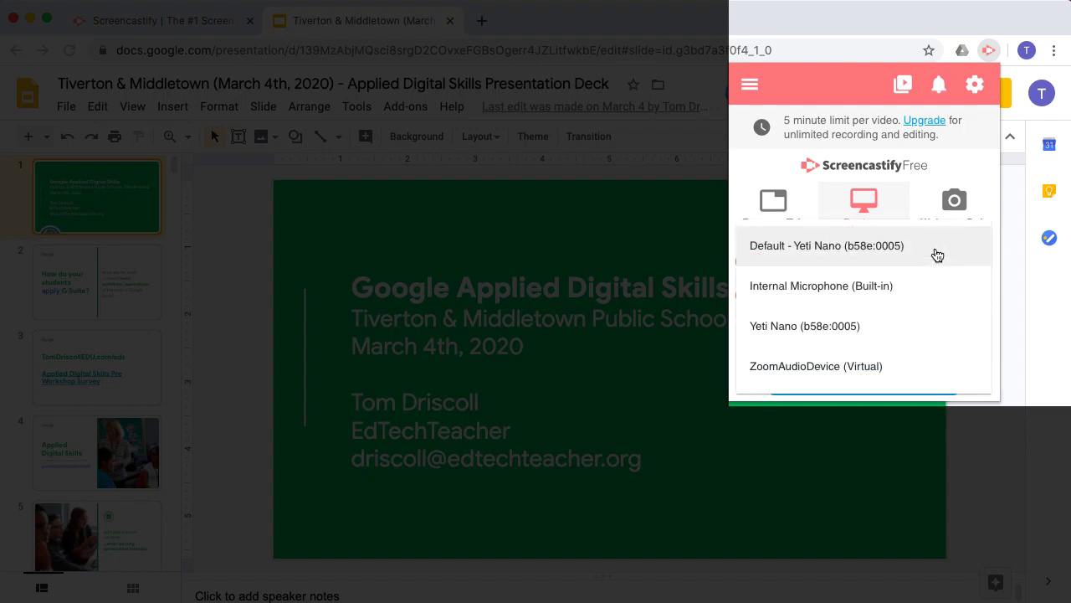
pyautogui.click(864, 323)
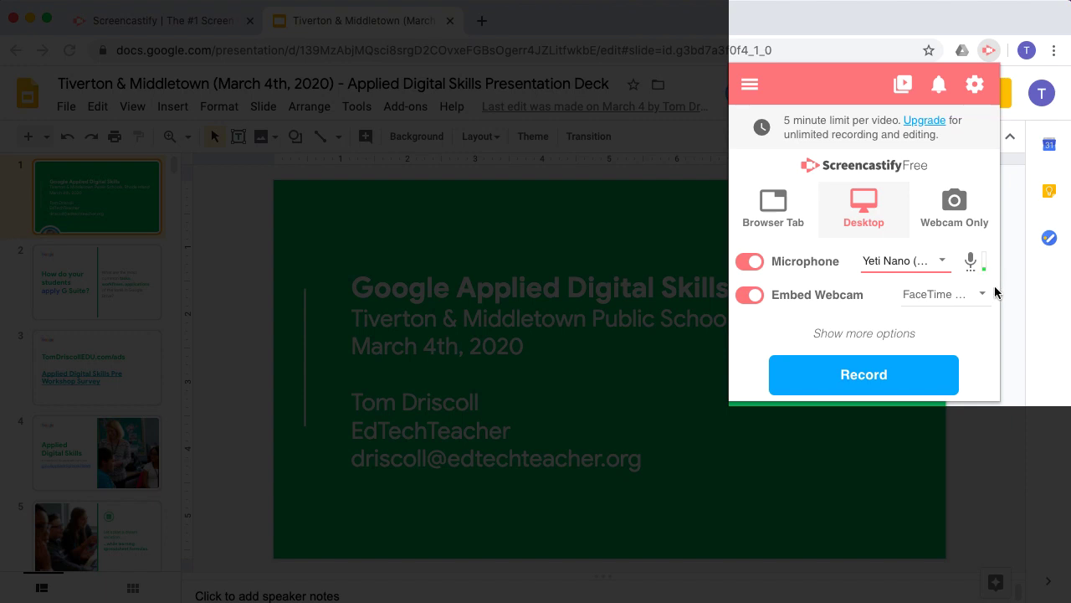
# Step: Enable the embedded webcam and select the FaceTime HD Camera
pyautogui.click(750, 296)
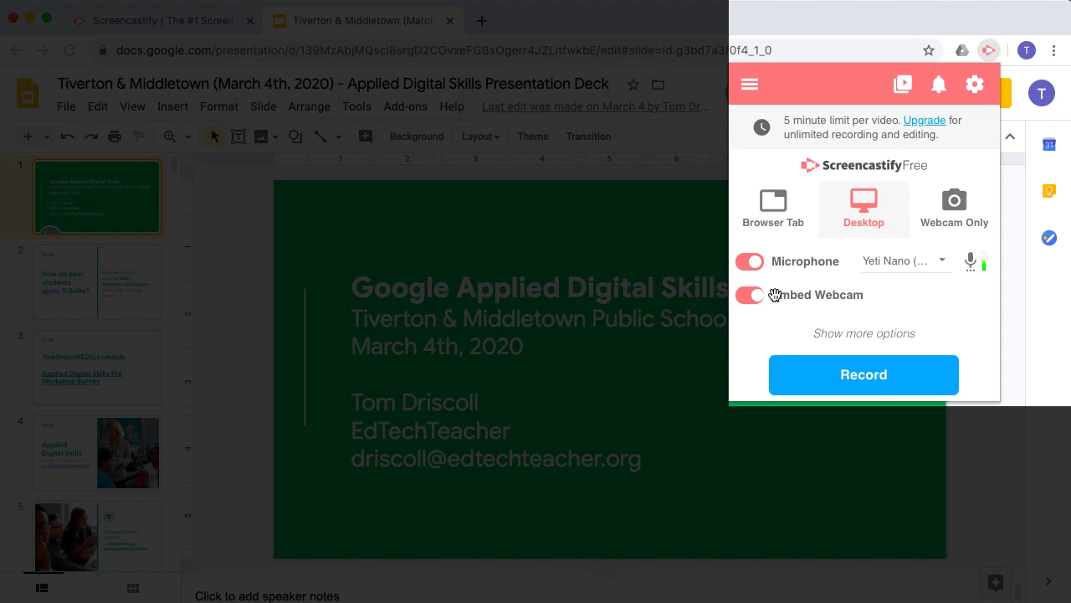
pyautogui.click(750, 296)
pyautogui.click(954, 297)
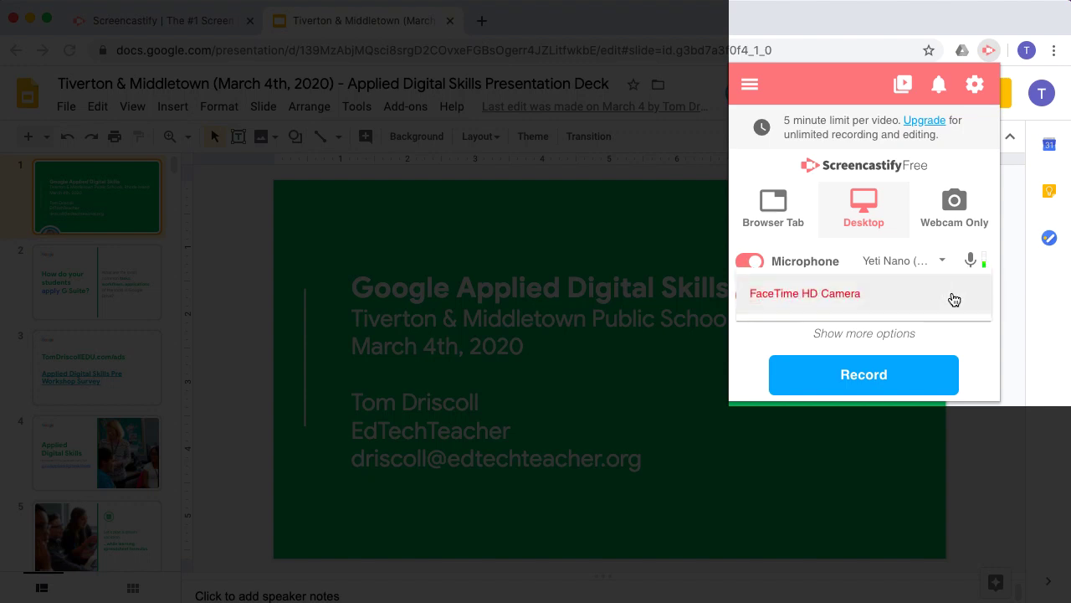
pyautogui.click(819, 298)
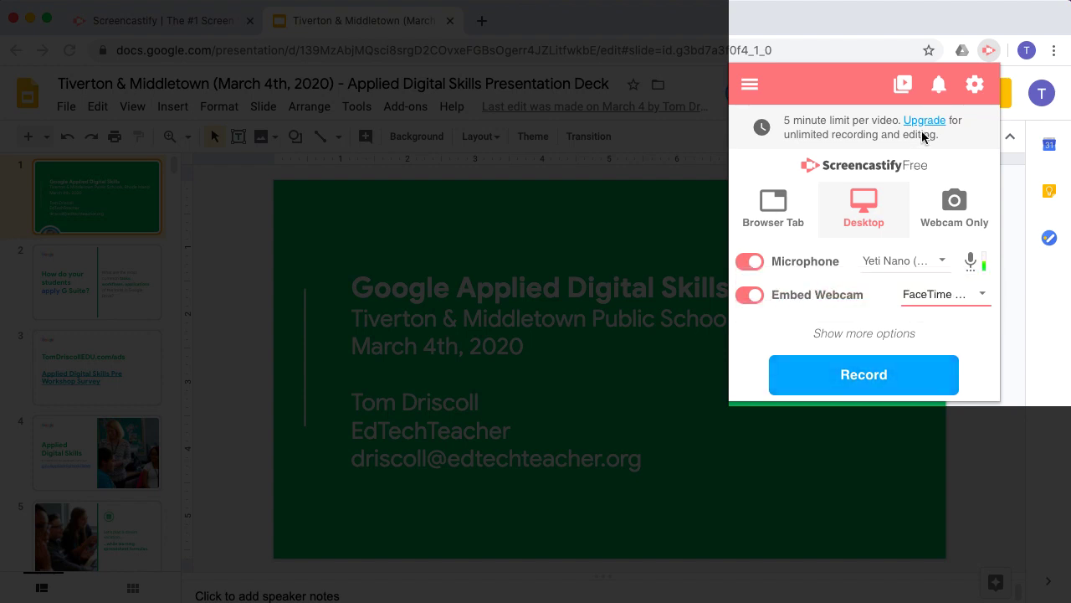
# Step: Start the recording and move and resize the webcam bubble toward the slide's lower right
pyautogui.click(885, 370)
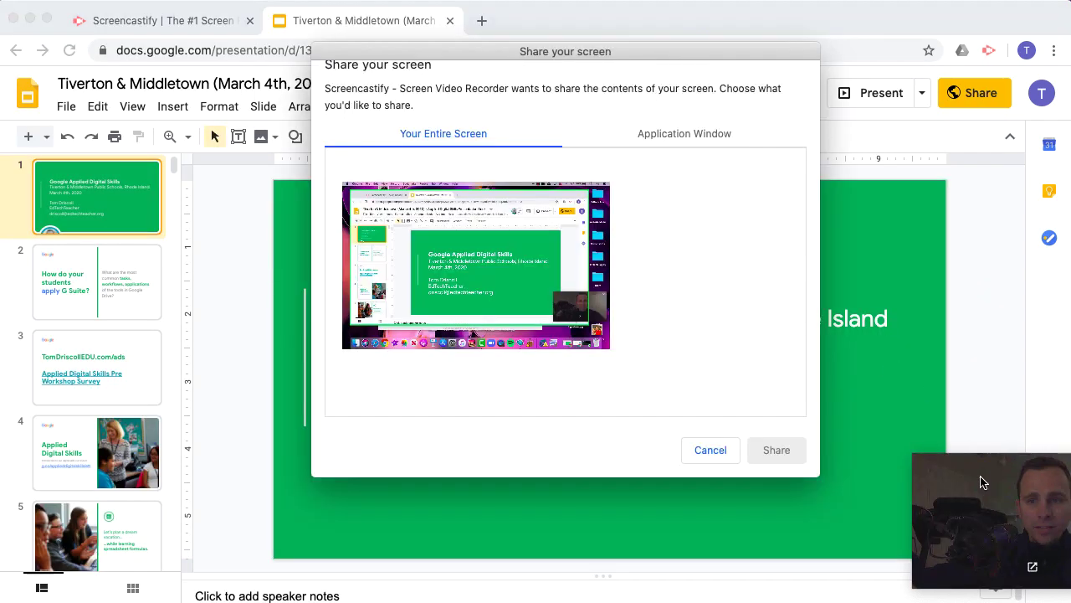
pyautogui.moveTo(984, 483); pyautogui.dragTo(801, 477)
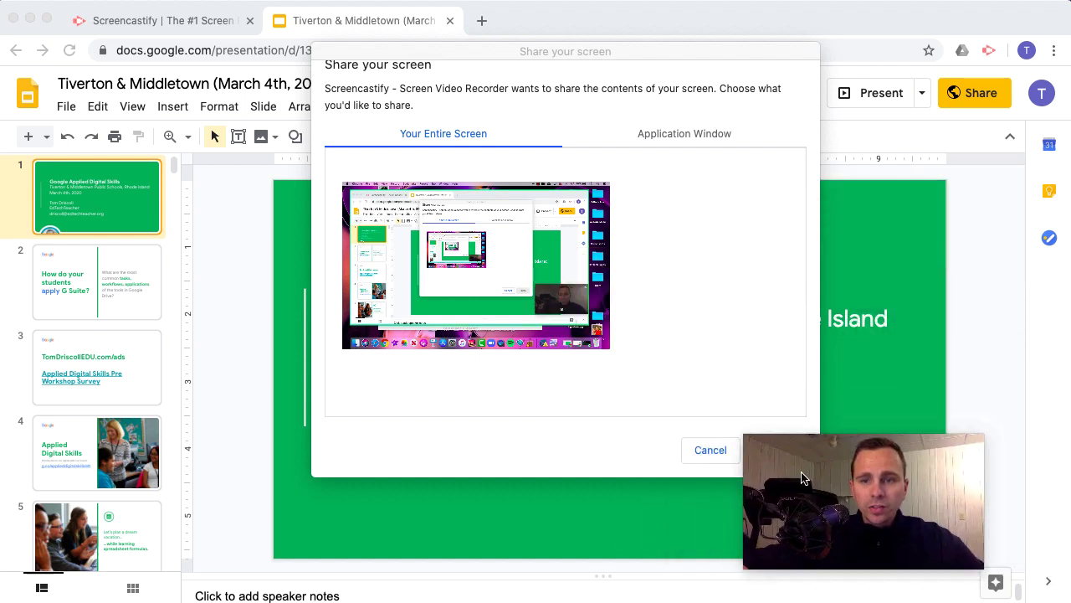
pyautogui.moveTo(870, 500)
pyautogui.mouseDown()
pyautogui.moveTo(754, 393)
pyautogui.moveTo(882, 492)
pyautogui.mouseUp()
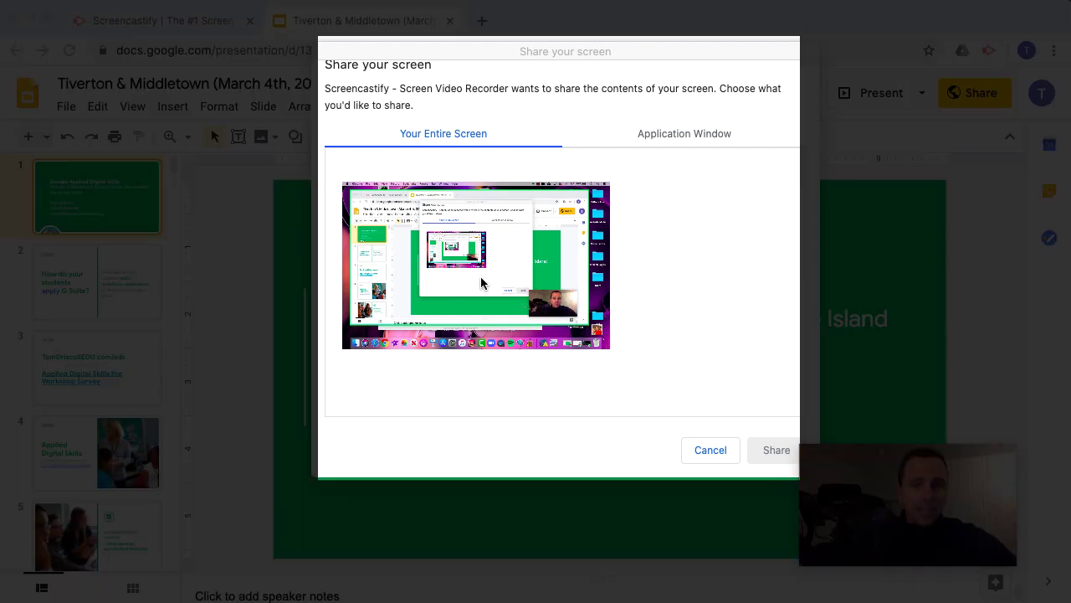
# Step: Share Your Entire Screen to begin the desktop recording
pyautogui.click(482, 283)
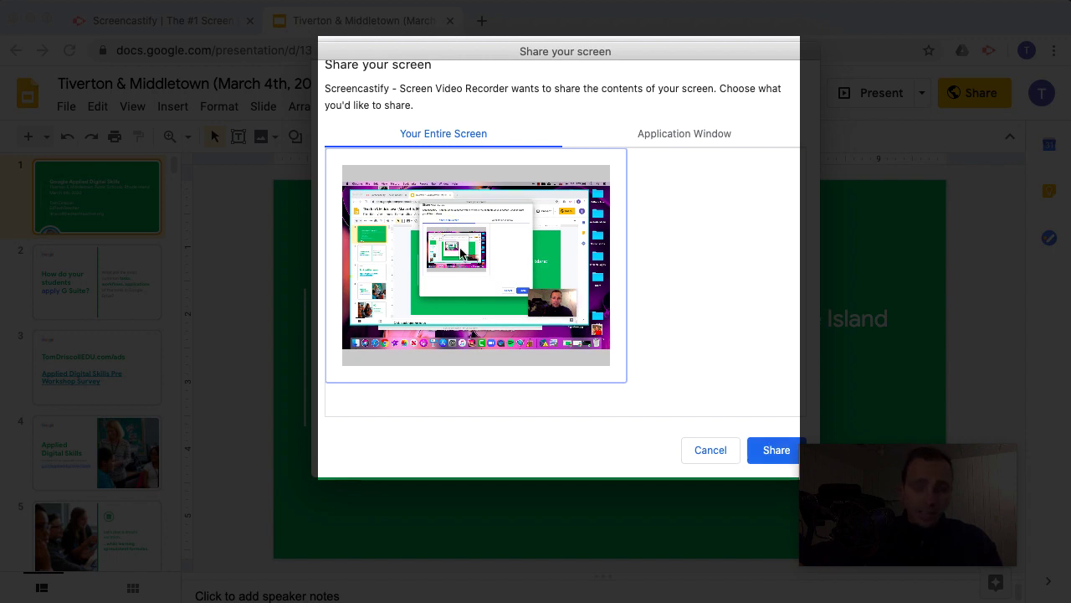
pyautogui.click(662, 143)
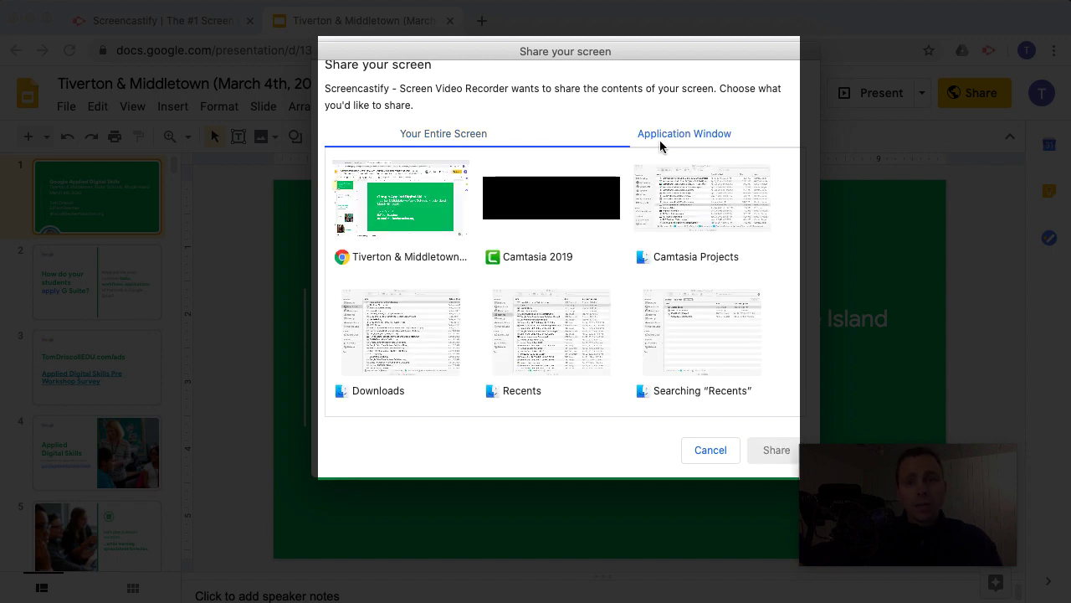
pyautogui.click(418, 134)
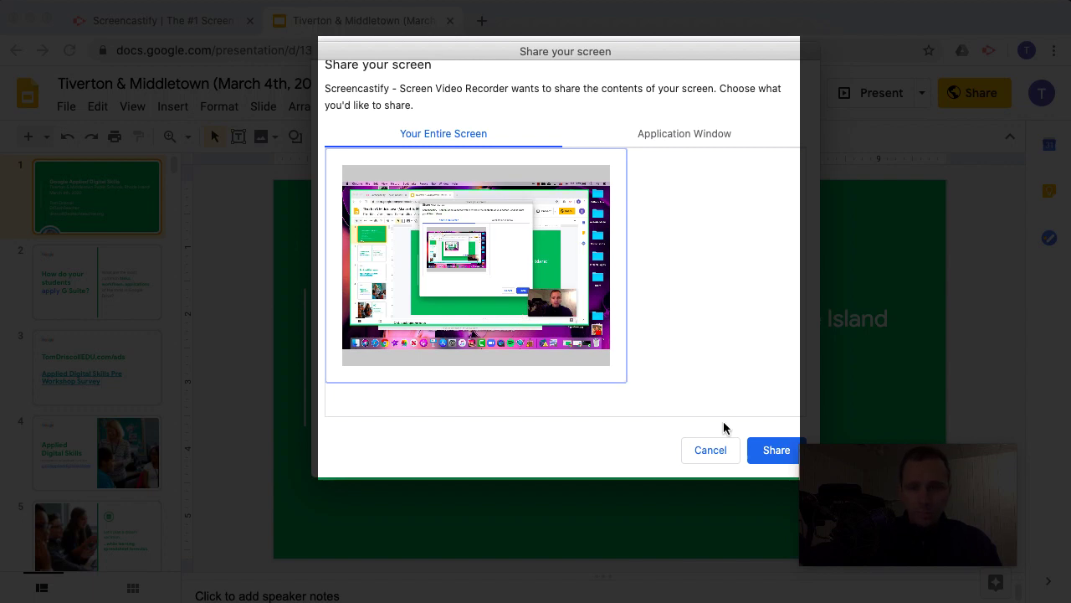
pyautogui.click(775, 450)
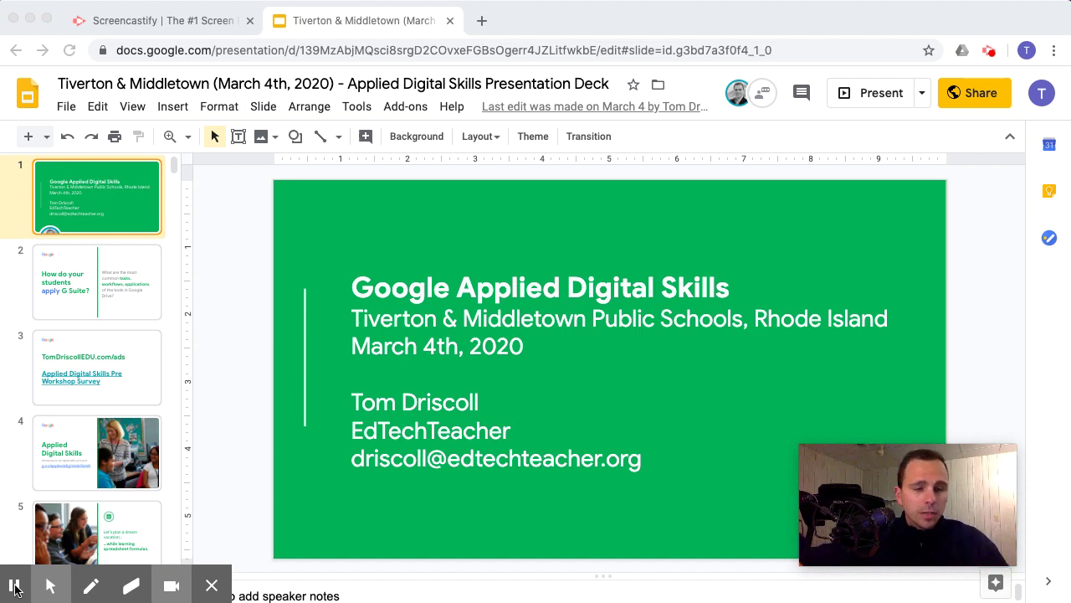
# Step: Dim the screen to a spotlight, then draw a red pen loop over the title slide
pyautogui.click(92, 589)
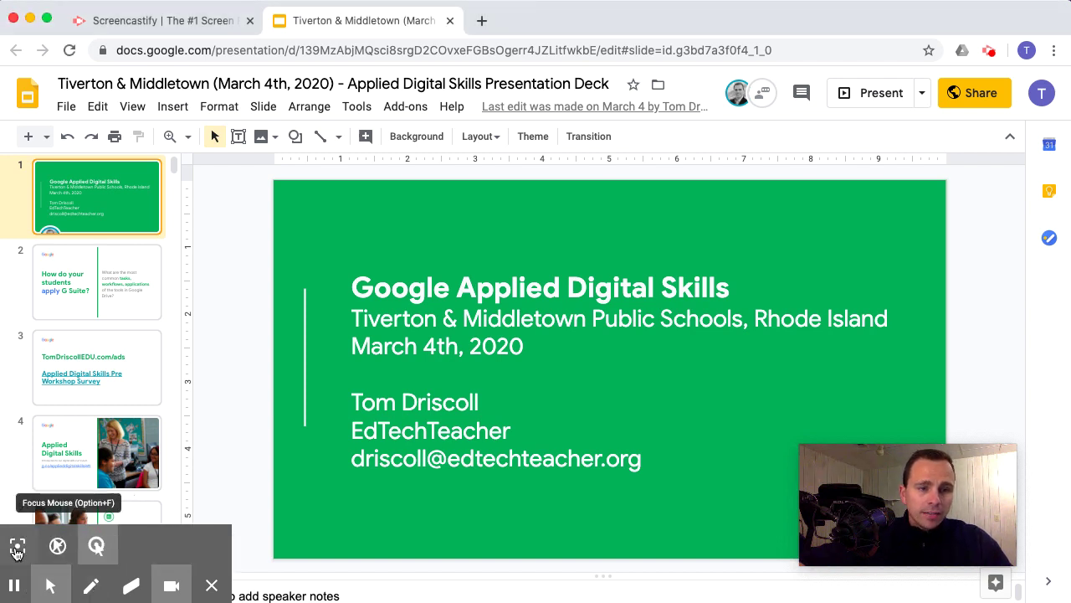
pyautogui.click(17, 549)
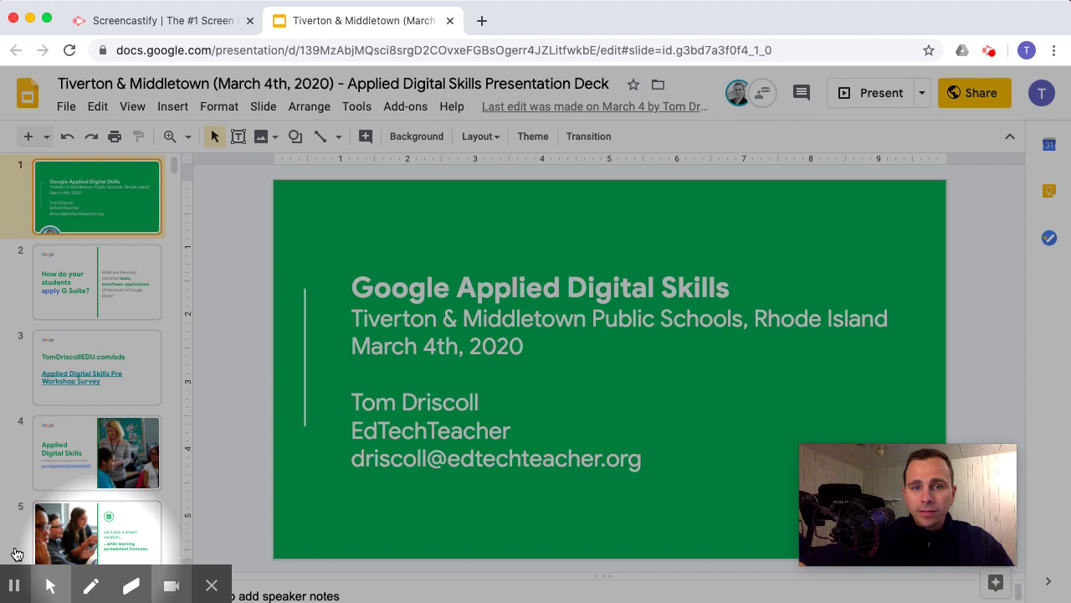
pyautogui.hotkey('alt', 'p')
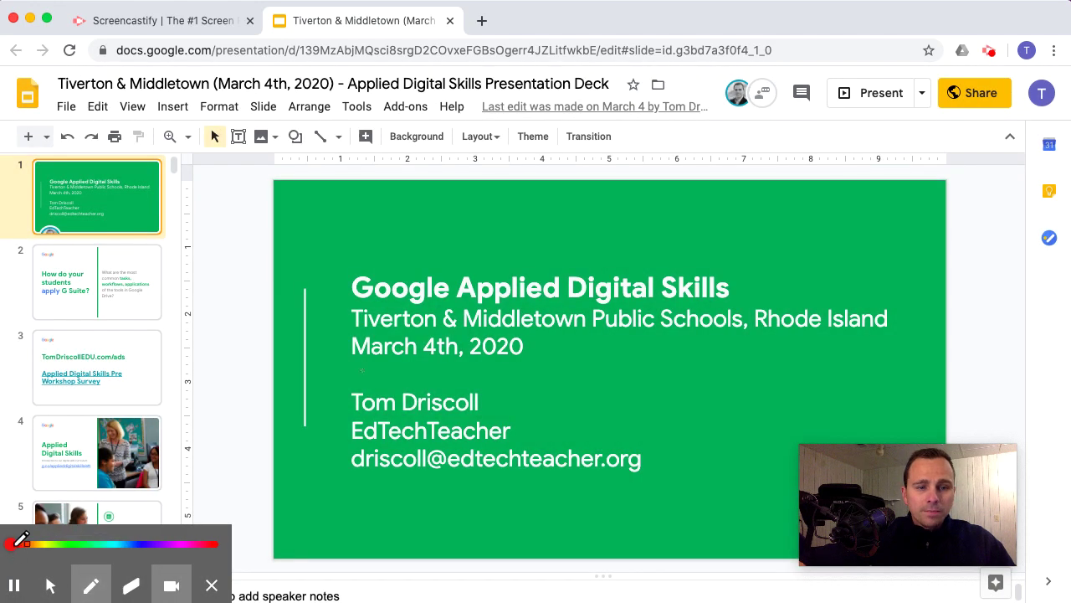
pyautogui.moveTo(365, 376)
pyautogui.mouseDown()
pyautogui.moveTo(402, 353)
pyautogui.moveTo(416, 267)
pyautogui.moveTo(325, 205)
pyautogui.moveTo(233, 322)
pyautogui.moveTo(414, 348)
pyautogui.moveTo(611, 480)
pyautogui.moveTo(665, 496)
pyautogui.mouseUp()
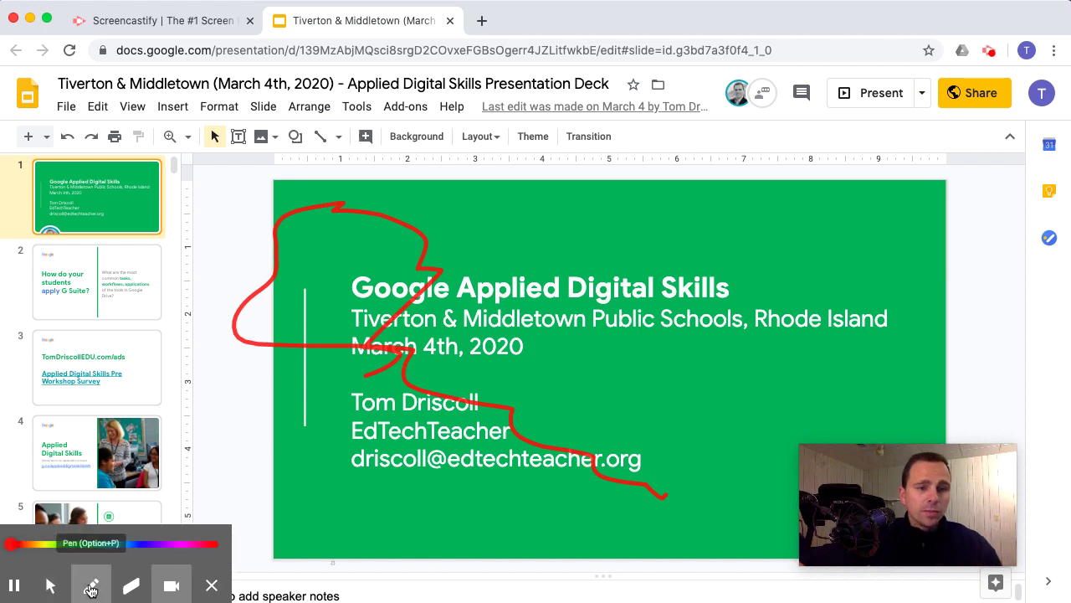
# Step: Erase parts of the red line, wipe the slide clear, and close the drawing tools
pyautogui.click(132, 585)
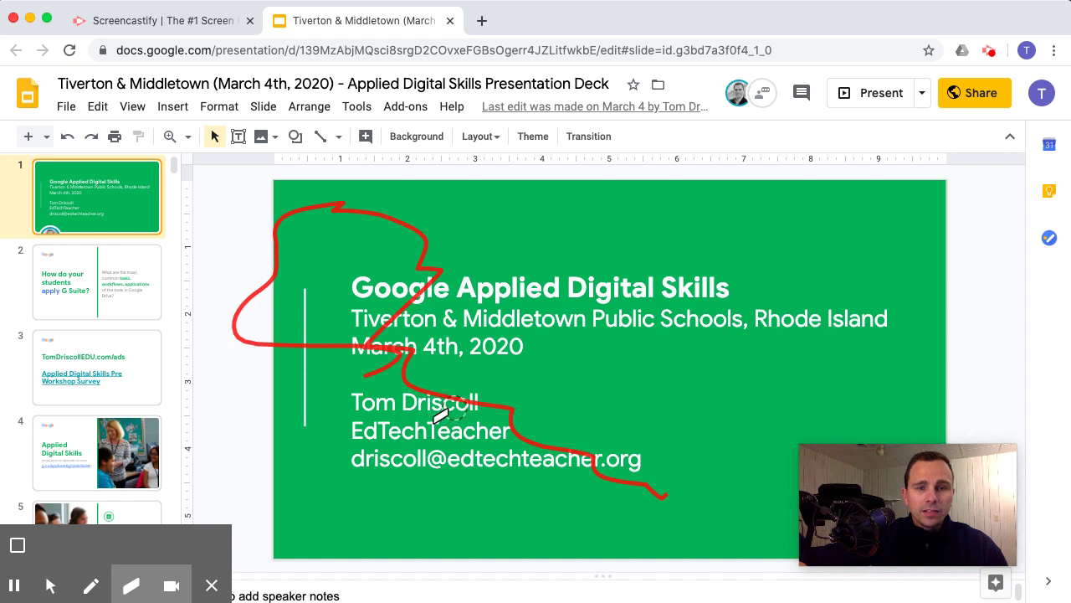
pyautogui.moveTo(440, 415)
pyautogui.mouseDown()
pyautogui.moveTo(413, 371)
pyautogui.moveTo(359, 360)
pyautogui.moveTo(389, 364)
pyautogui.moveTo(405, 383)
pyautogui.moveTo(410, 346)
pyautogui.moveTo(459, 375)
pyautogui.mouseUp()
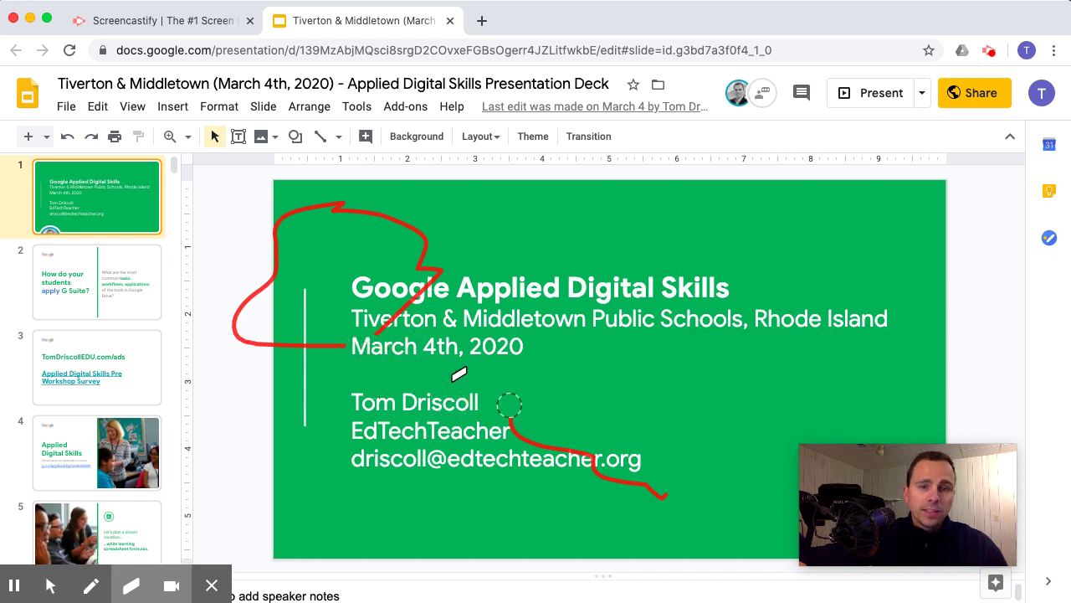
pyautogui.moveTo(509, 405)
pyautogui.mouseDown()
pyautogui.moveTo(498, 434)
pyautogui.moveTo(520, 452)
pyautogui.mouseUp()
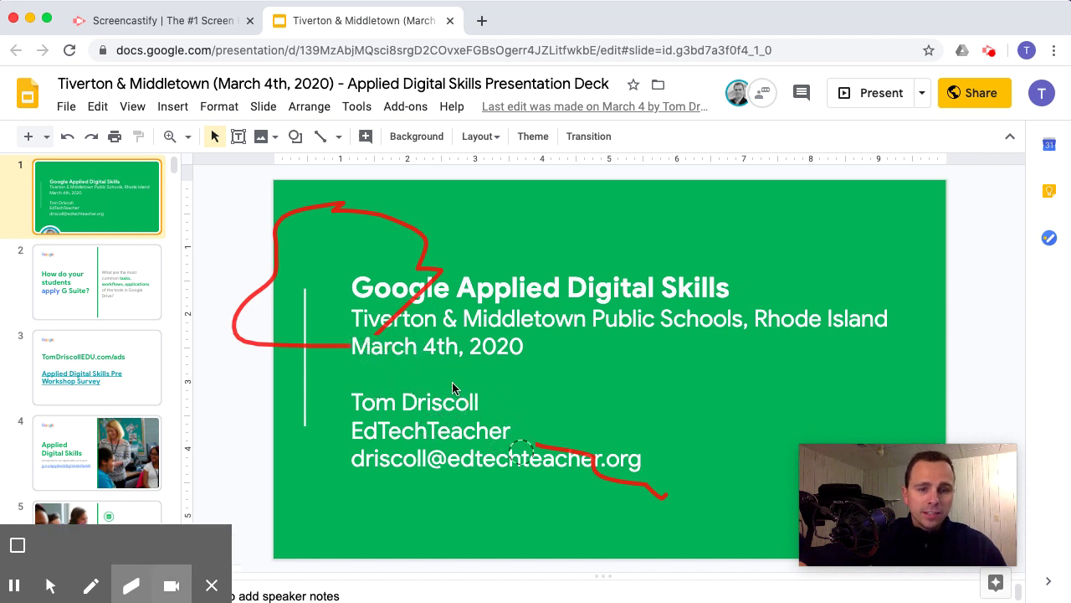
pyautogui.click(19, 548)
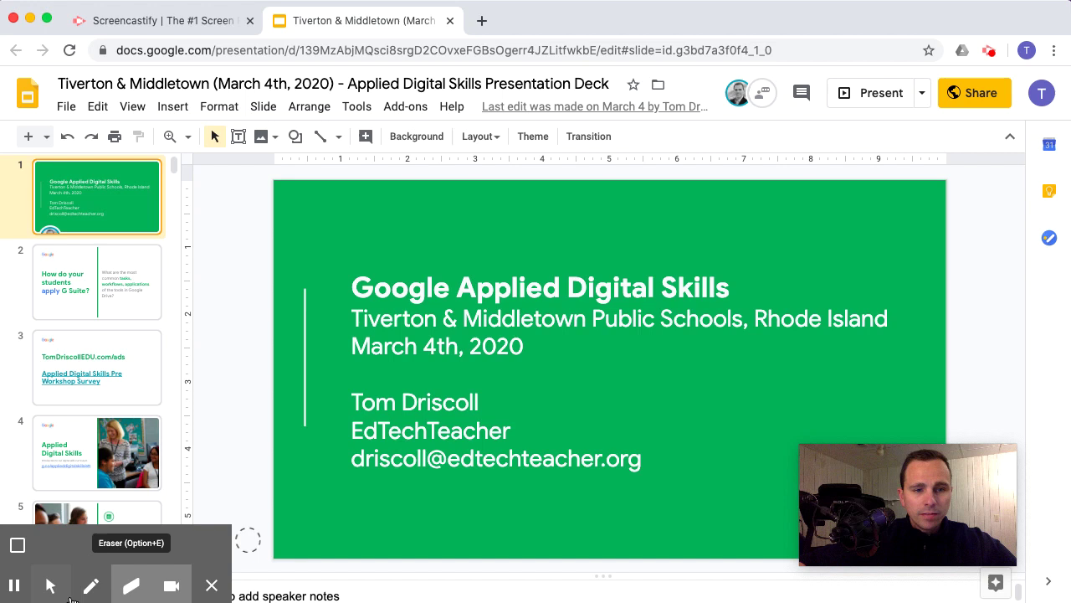
pyautogui.click(50, 586)
pyautogui.click(425, 287)
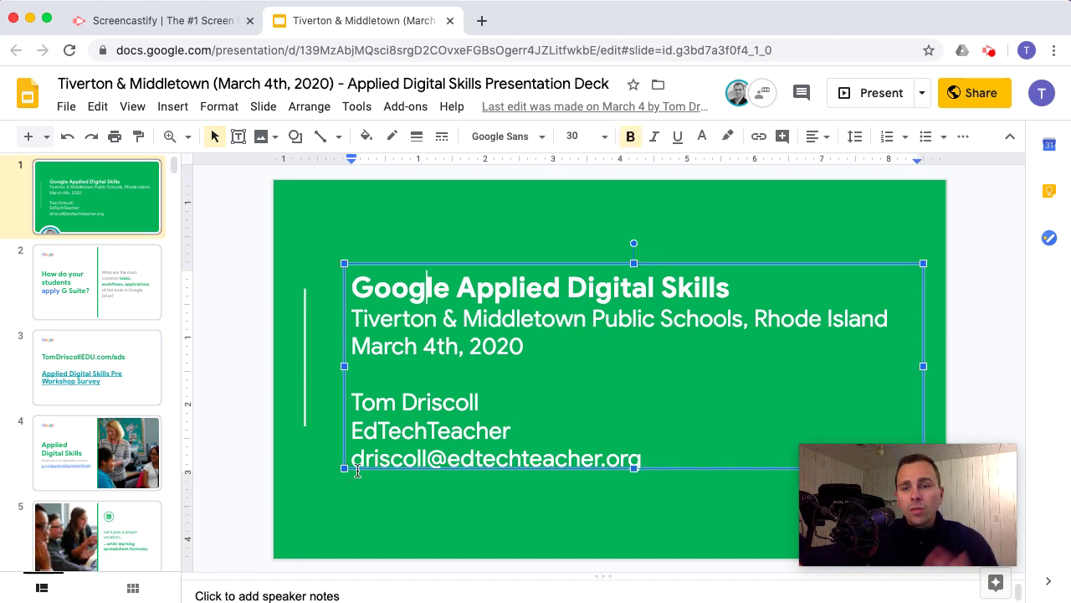
# Step: Stop the Screencastify recording from the extension's controls
pyautogui.click(990, 53)
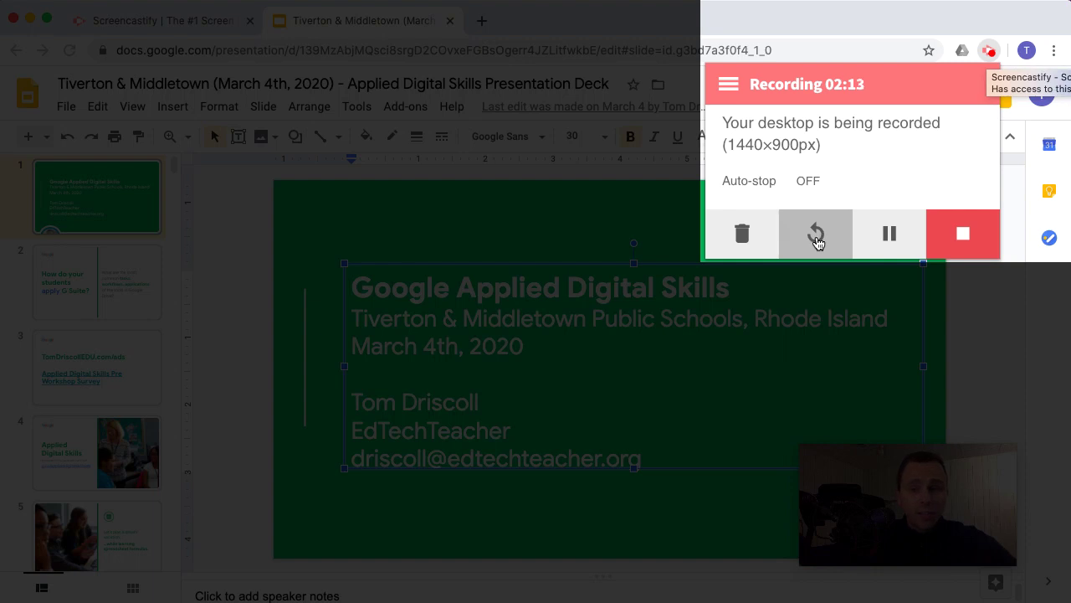
pyautogui.click(962, 235)
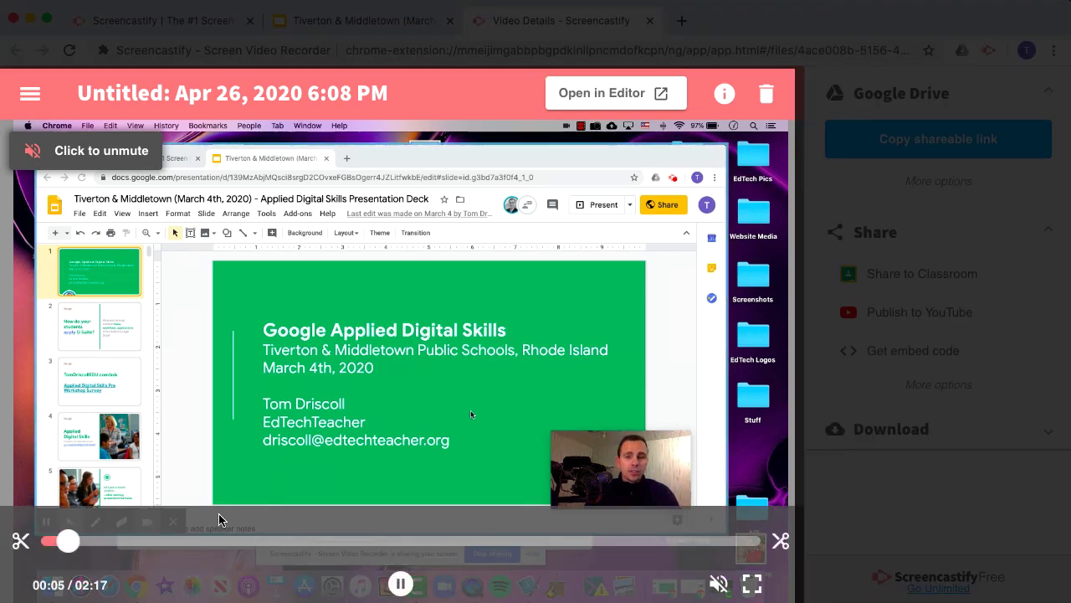
# Step: Pause the video preview and expand the Download options (Download, Export as MP4, Export audio only)
pyautogui.click(400, 584)
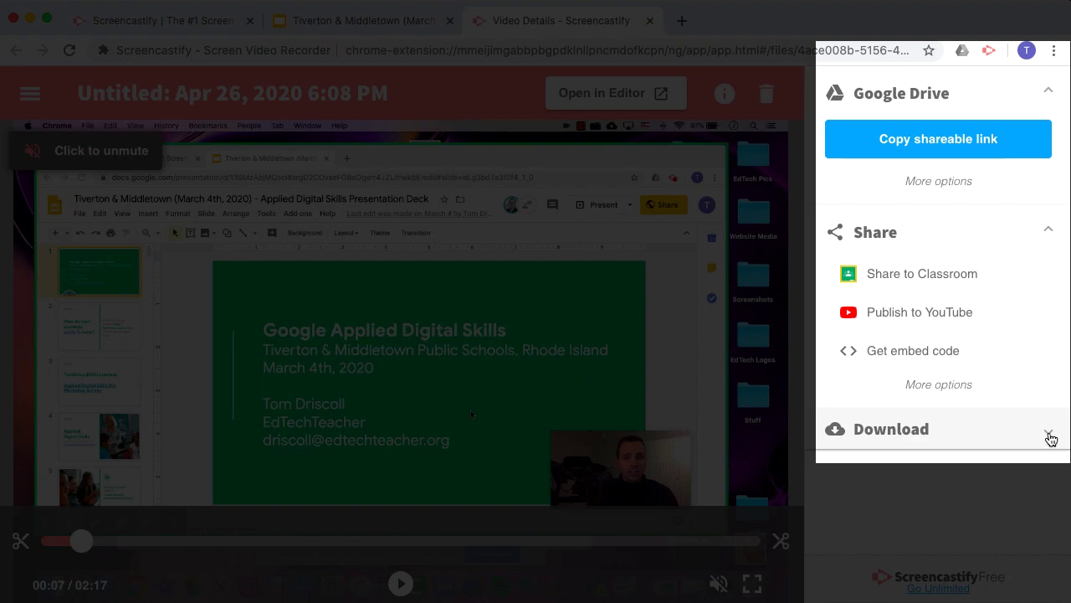
pyautogui.click(1049, 437)
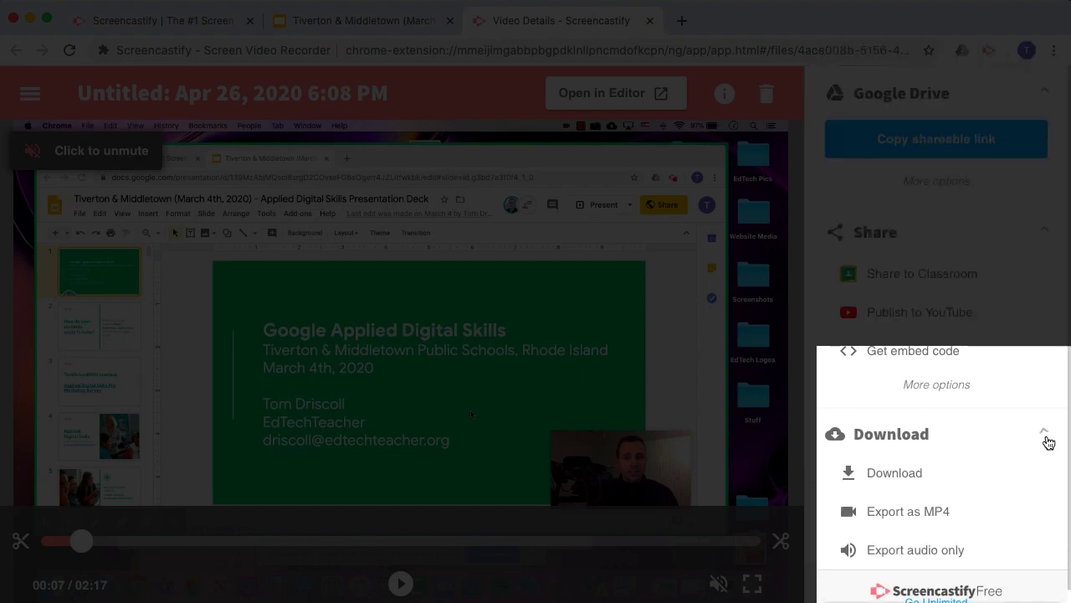